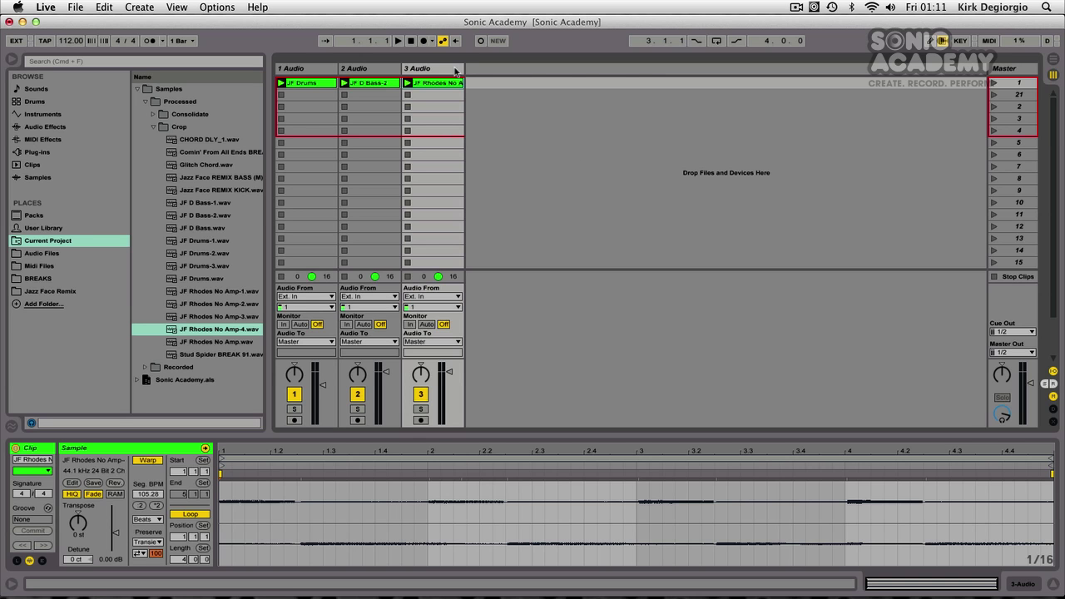
Step: Open the arrow menu beside Arrangement Record, showing Overdub, Edit MIDI Map and Edit Key Map
click(432, 40)
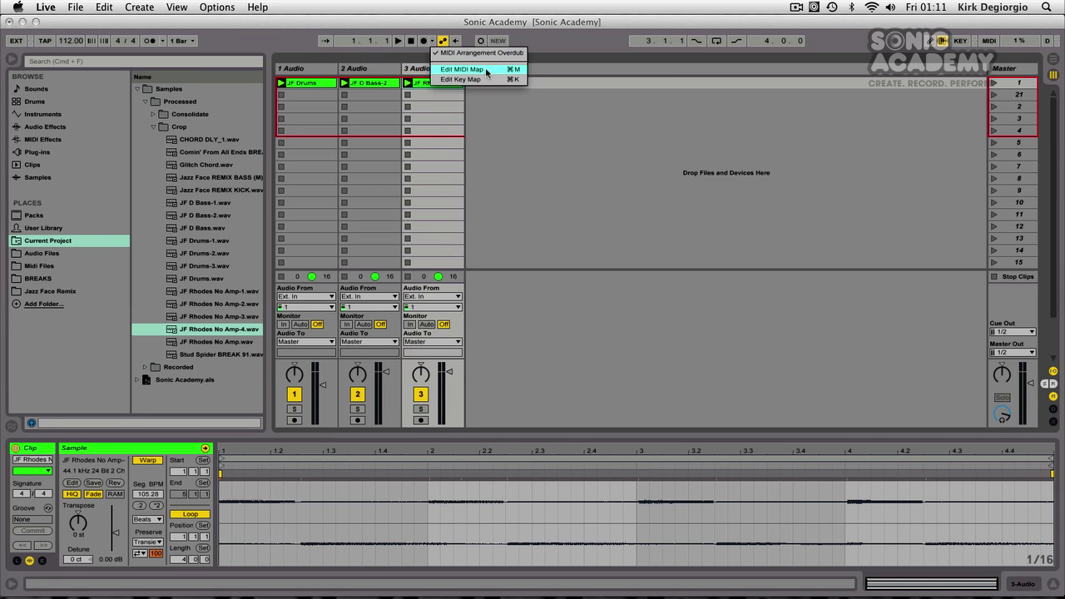
Step: Close the menu and switch KEY and MIDI map modes on and off, ending in normal mode
click(673, 197)
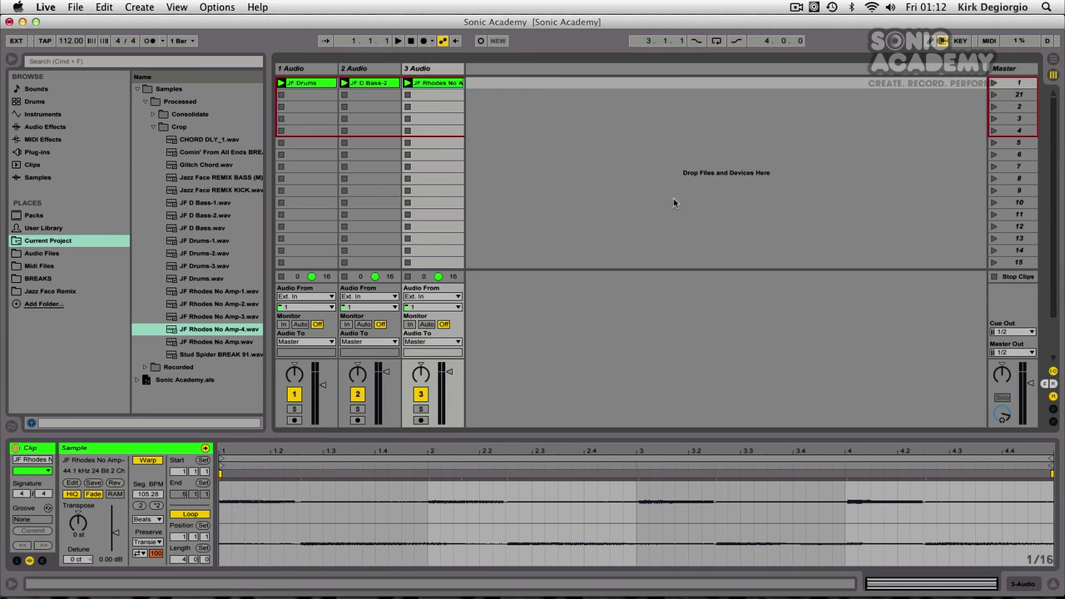
click(961, 41)
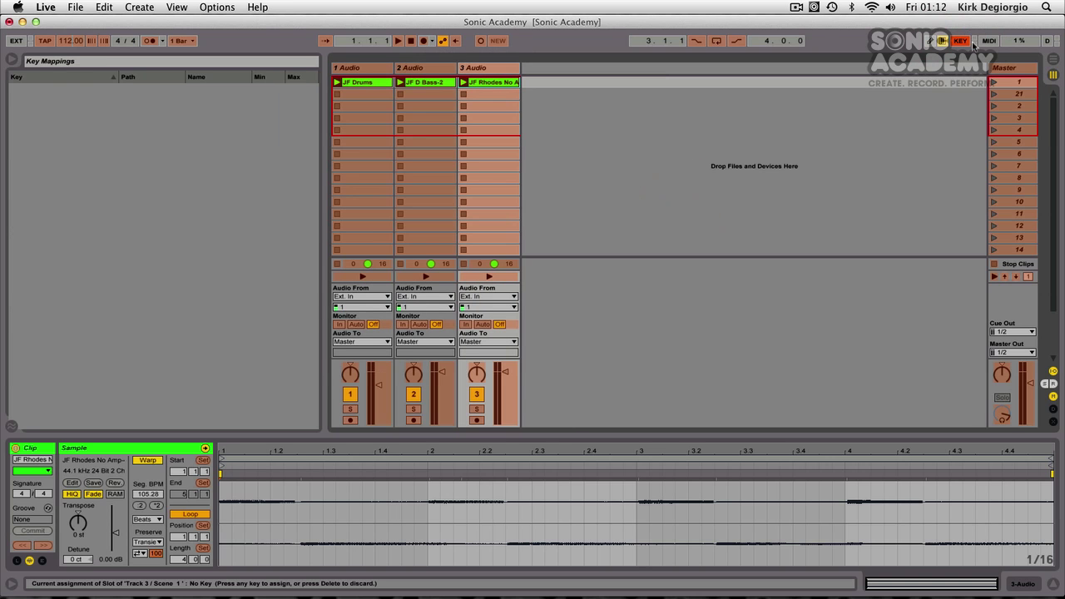
click(963, 41)
click(989, 40)
click(989, 41)
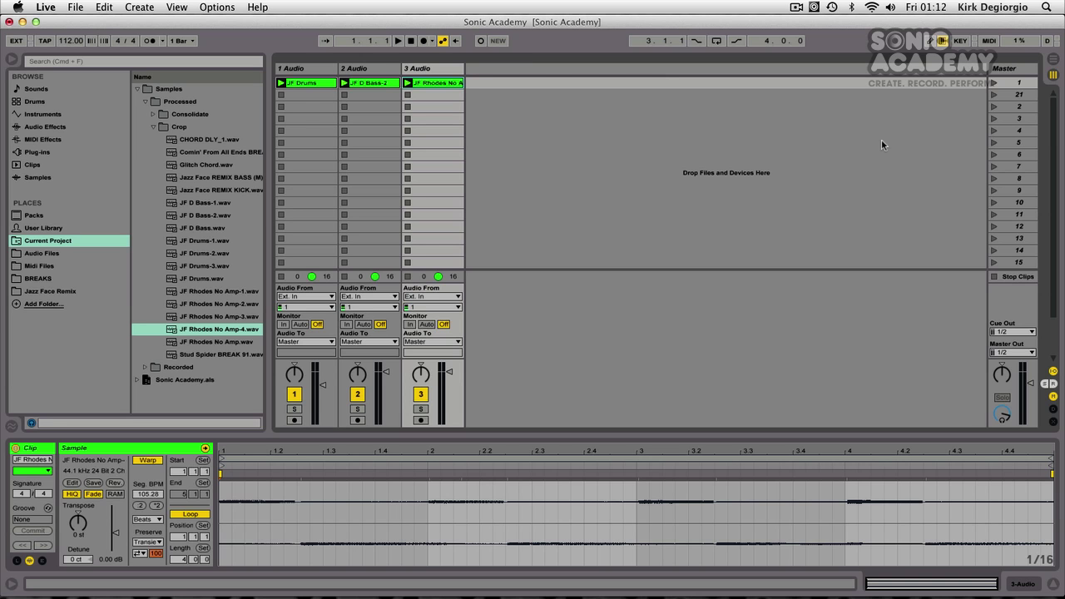
Step: Record the playing Session clips into the Arrangement past bar 5, then stop with F9
click(930, 41)
click(423, 40)
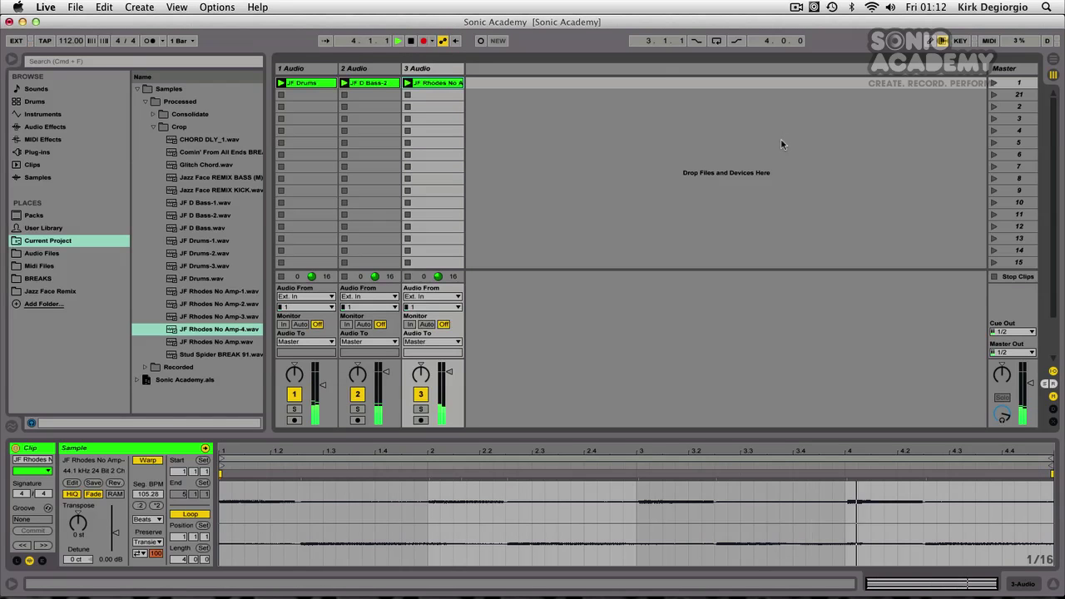
key(F9)
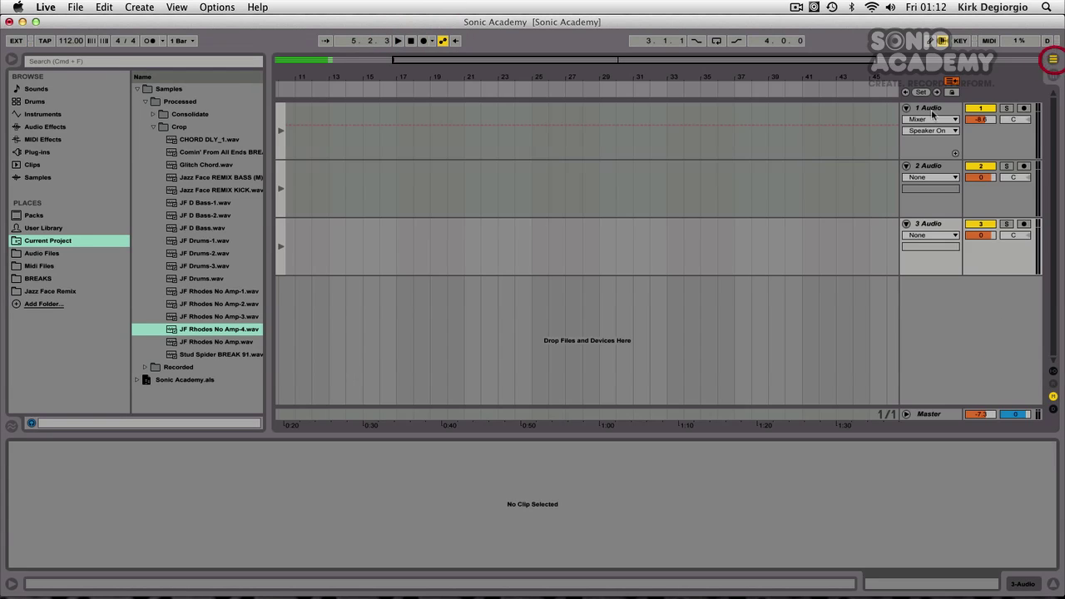
Step: Show the Arrangement zoomed out to bar 1 with the recorded clips and Info View open
click(1053, 60)
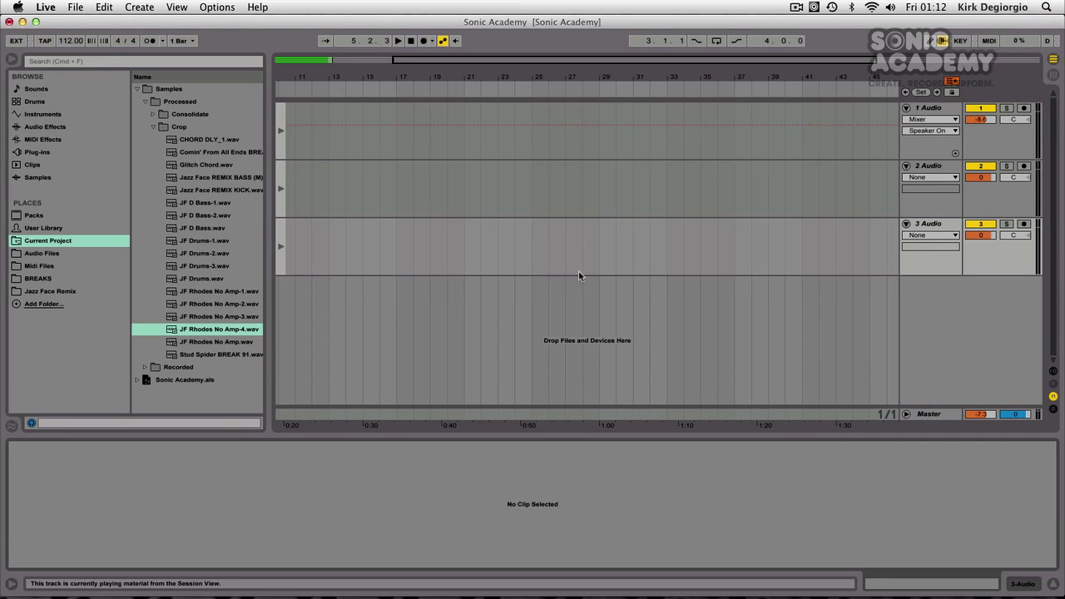
key(minus)
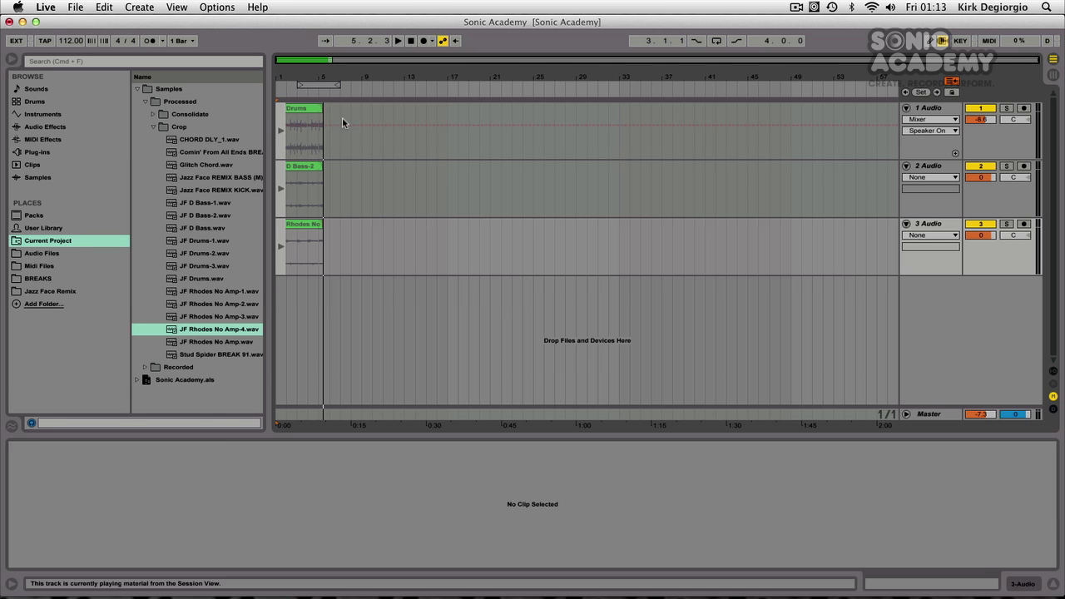
click(12, 583)
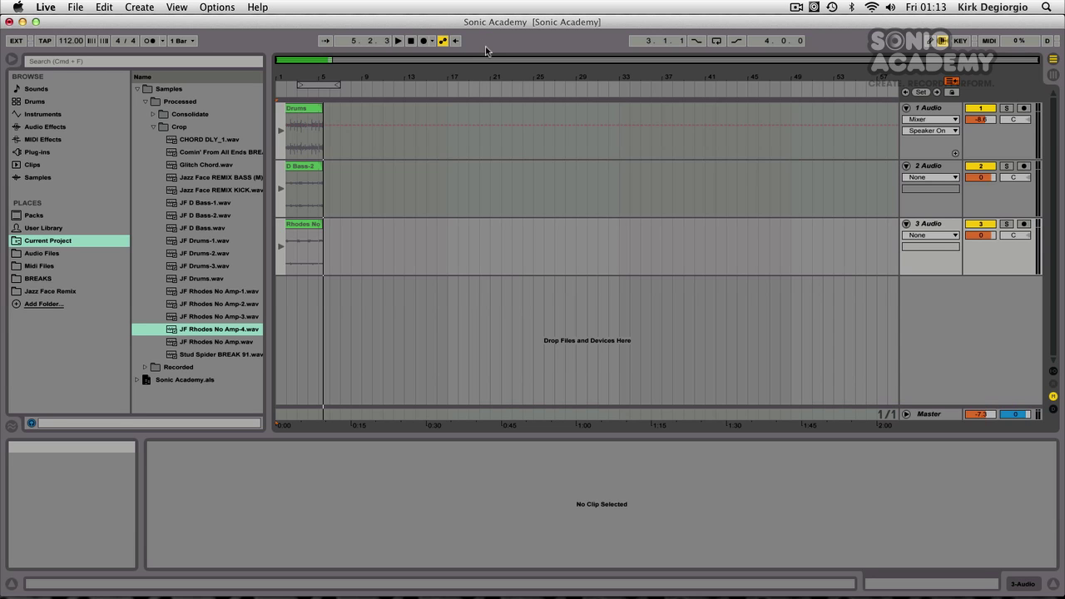
Step: Hand playback back to the Arrangement, then undo and redo the recording from the Edit menu
click(954, 83)
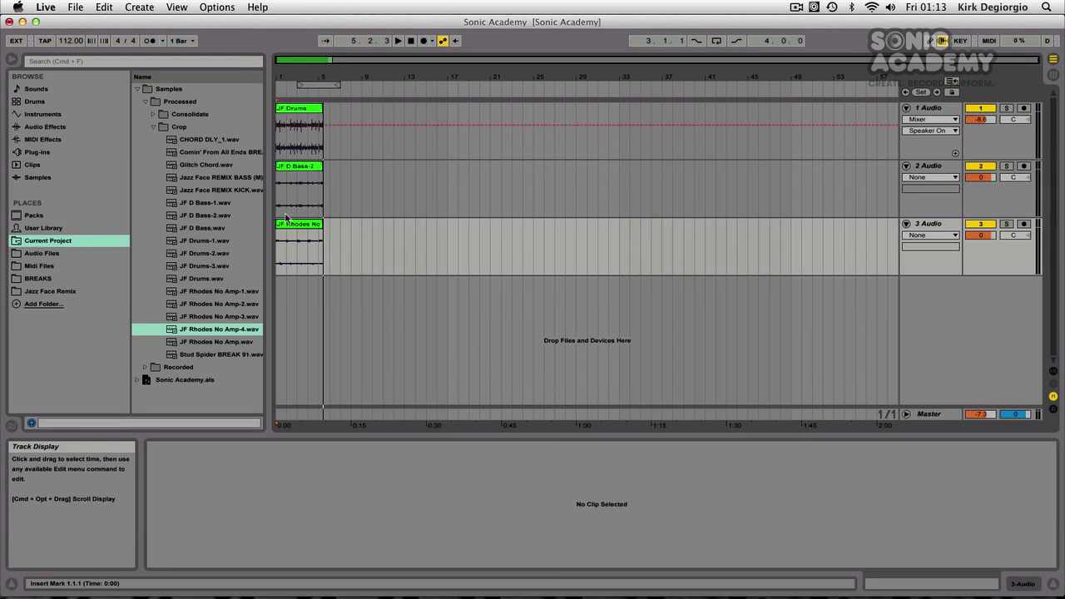
click(104, 7)
click(125, 23)
click(104, 6)
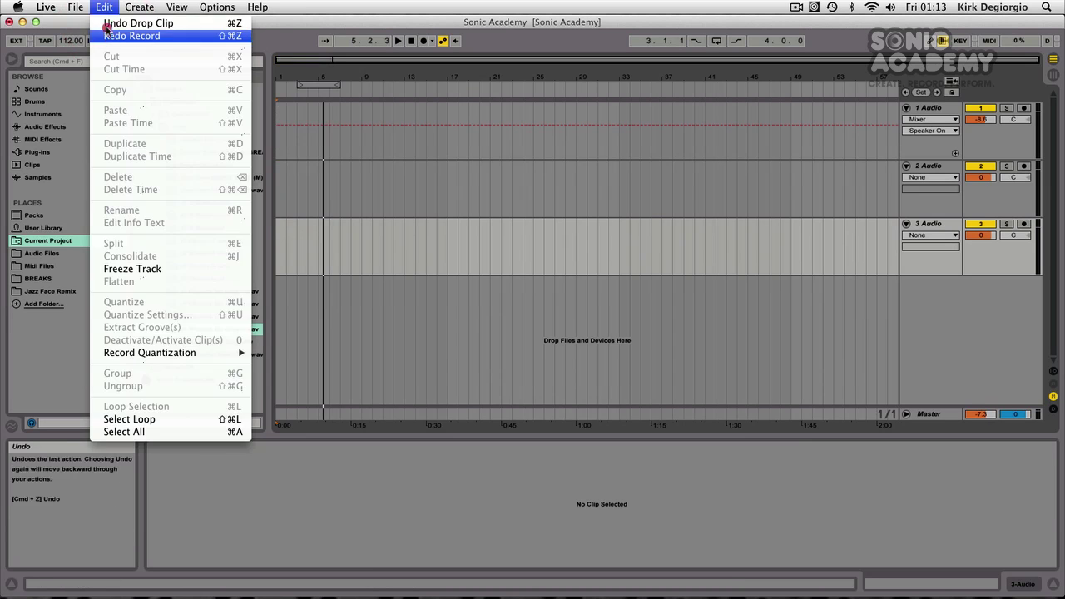
click(108, 37)
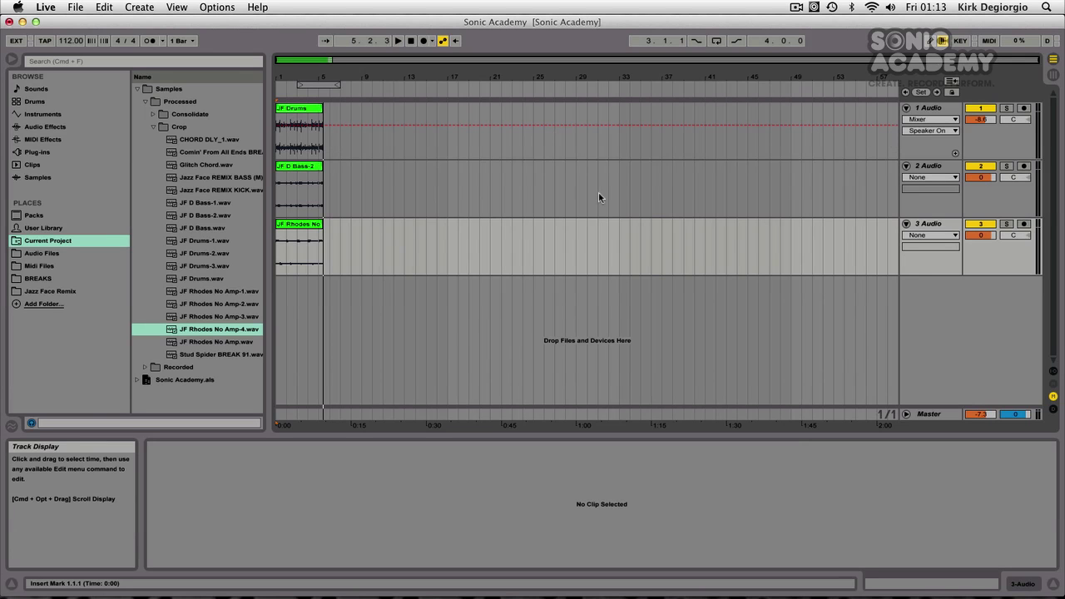
Step: Toggle to Session and back, then narrow the browser to widen the Arrangement tracks
click(1053, 79)
click(1053, 80)
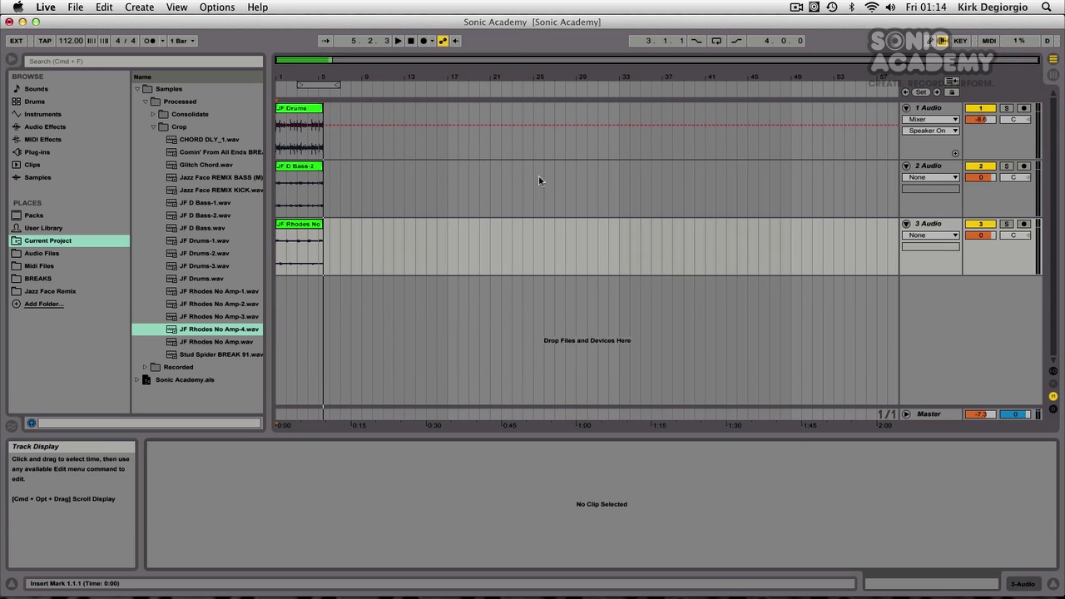
drag(270, 208, 243, 221)
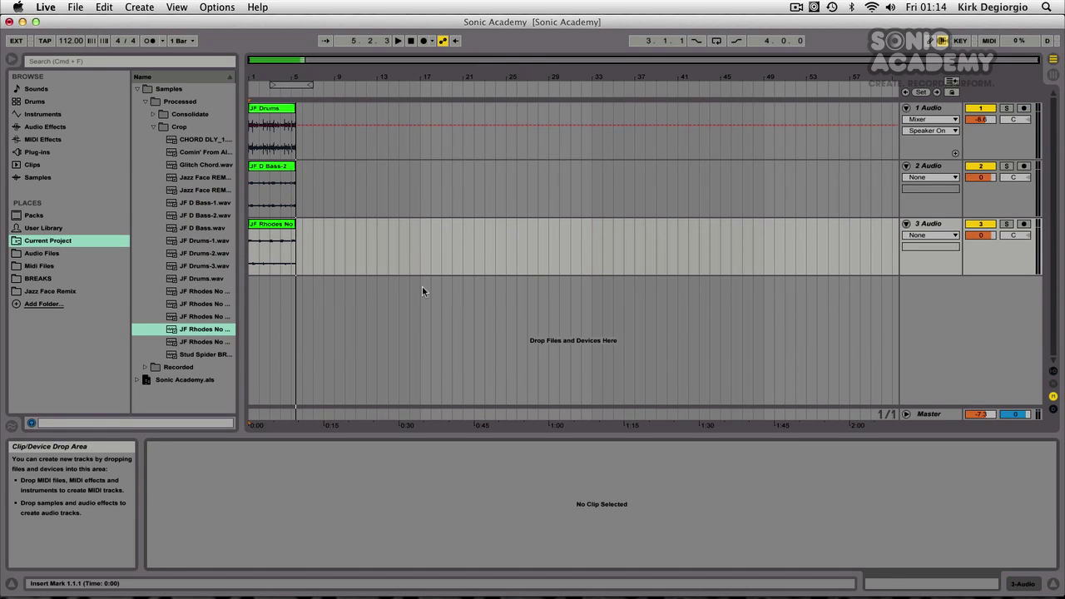
Step: Zoom in, set the loop to bars 3–4, and select that time range
key(plus)
key(plus)
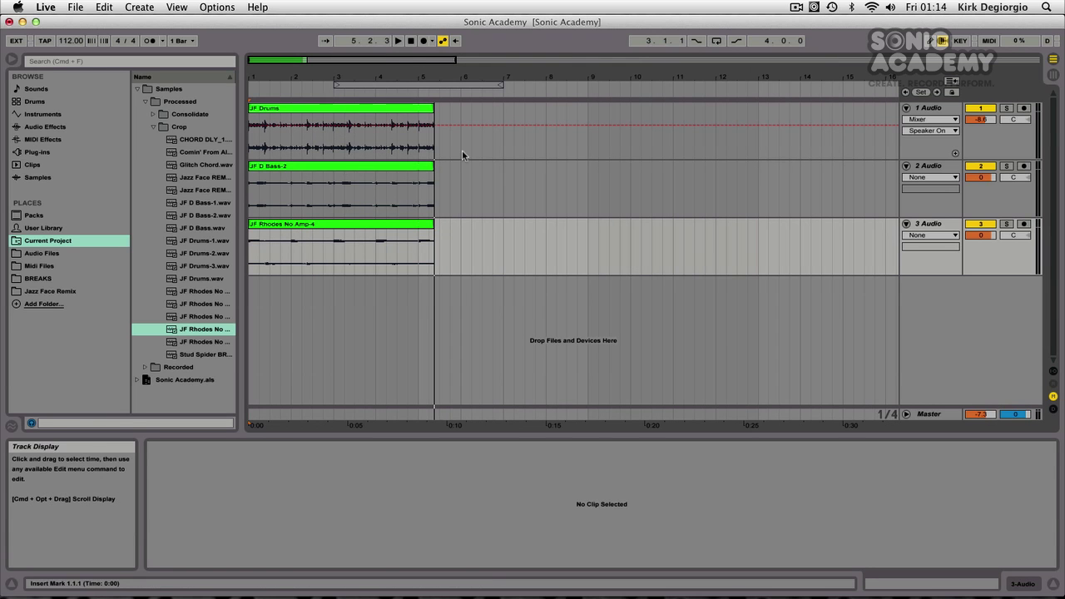
click(504, 86)
drag(504, 86, 379, 88)
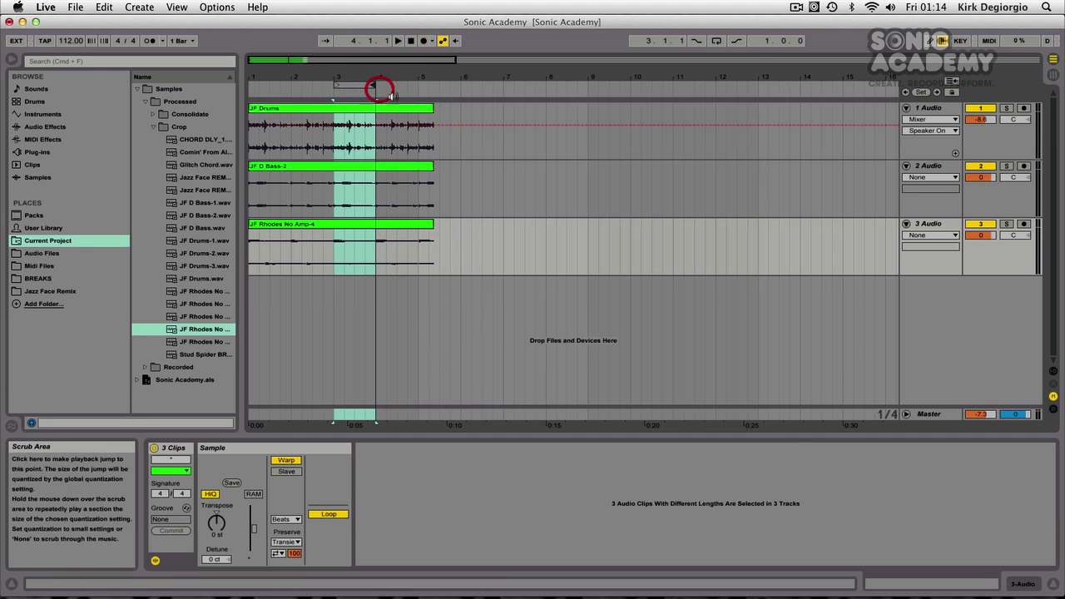
drag(336, 123, 375, 125)
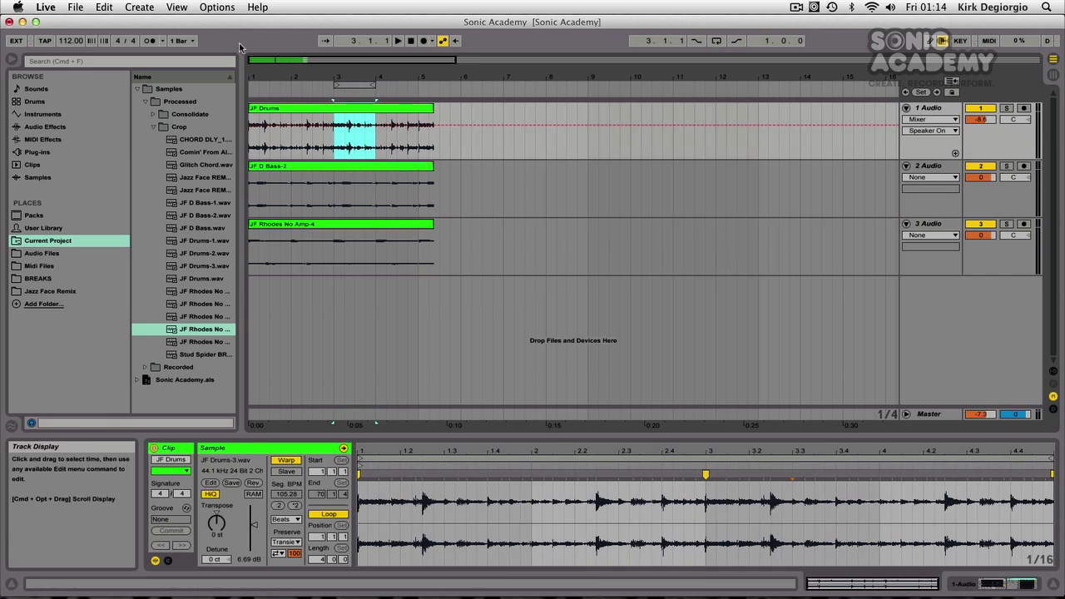
Step: Apply Create > Consolidate Time to New Scene to the bars 3–4 selection and view Session
right_click(351, 114)
key(Escape)
click(138, 7)
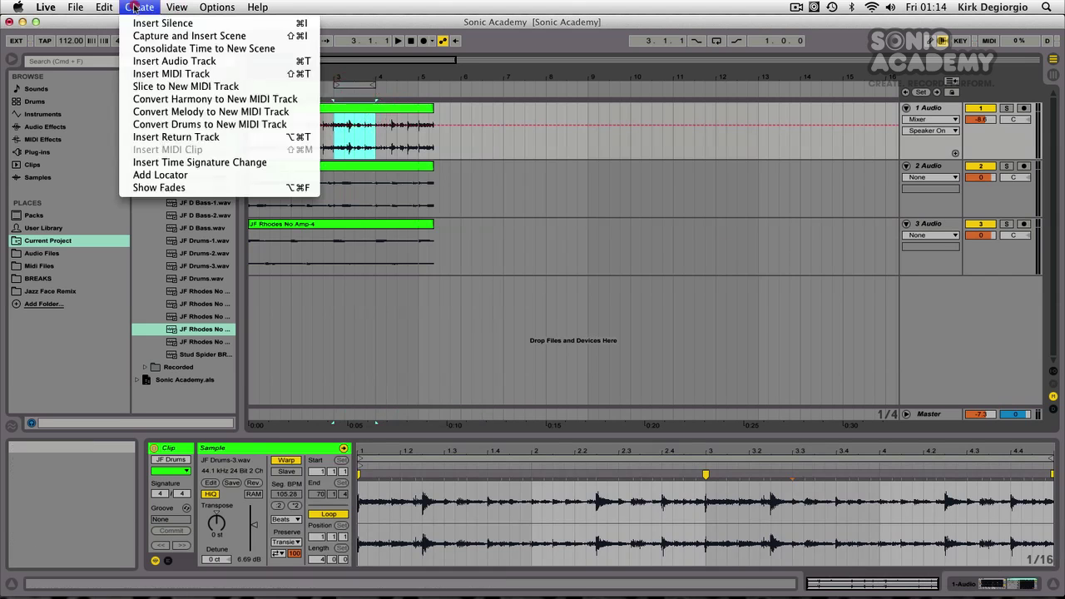
click(214, 52)
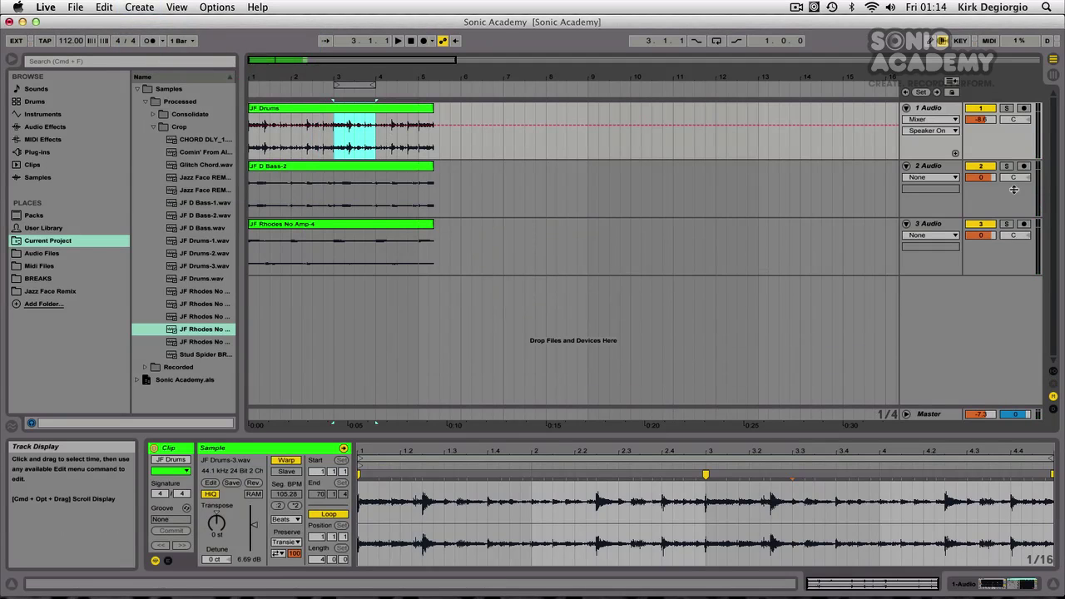
key(Tab)
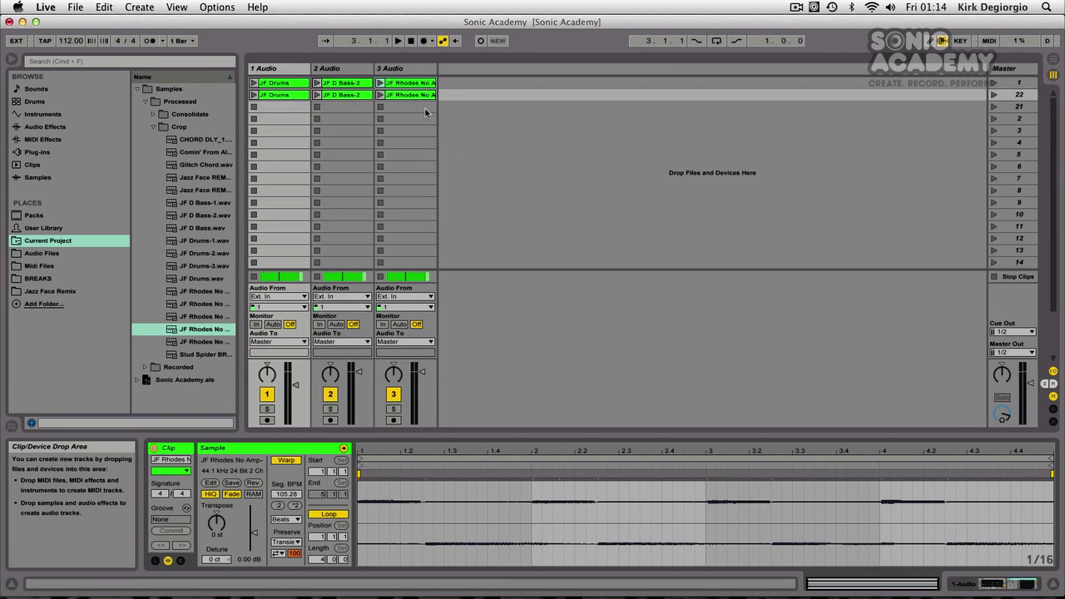
Step: Inspect the consolidated Drums, D Bass-2 and Rhodes clips, launch scene 22, then stop playback
click(279, 95)
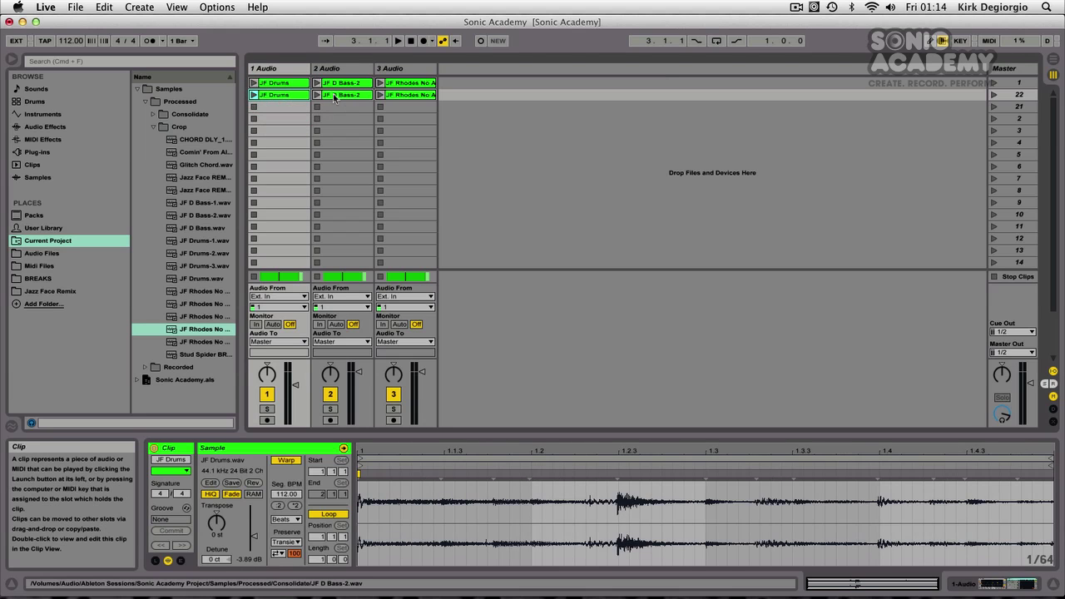
click(342, 96)
click(391, 96)
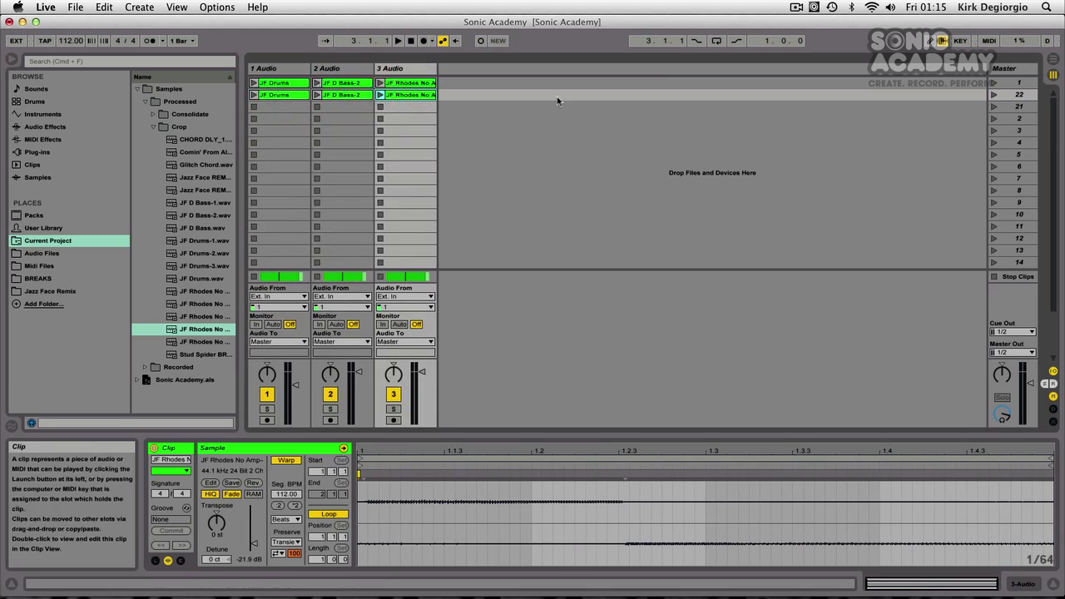
click(994, 94)
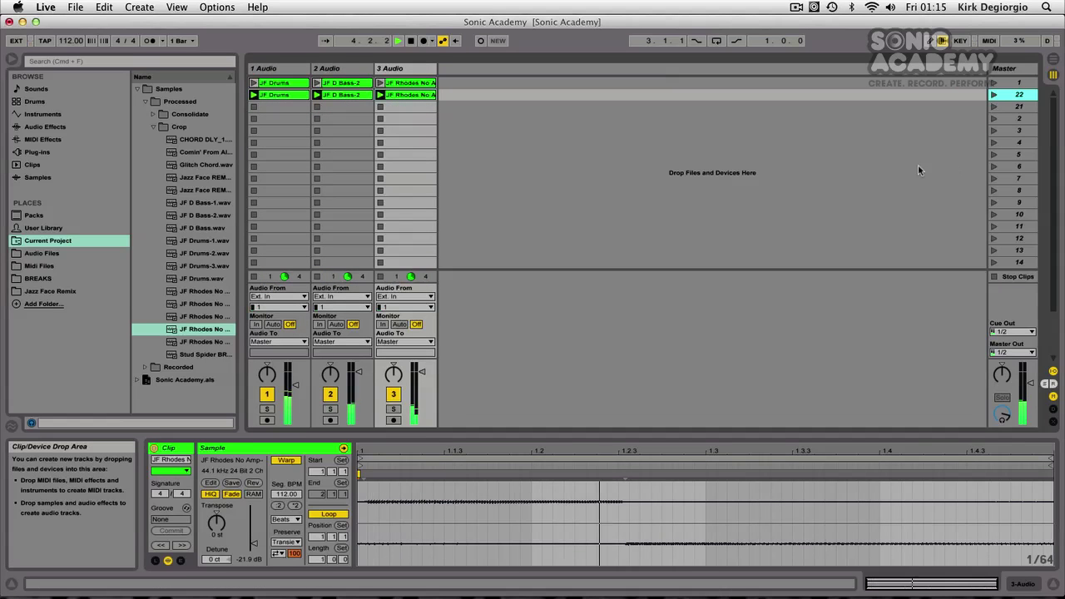
click(411, 41)
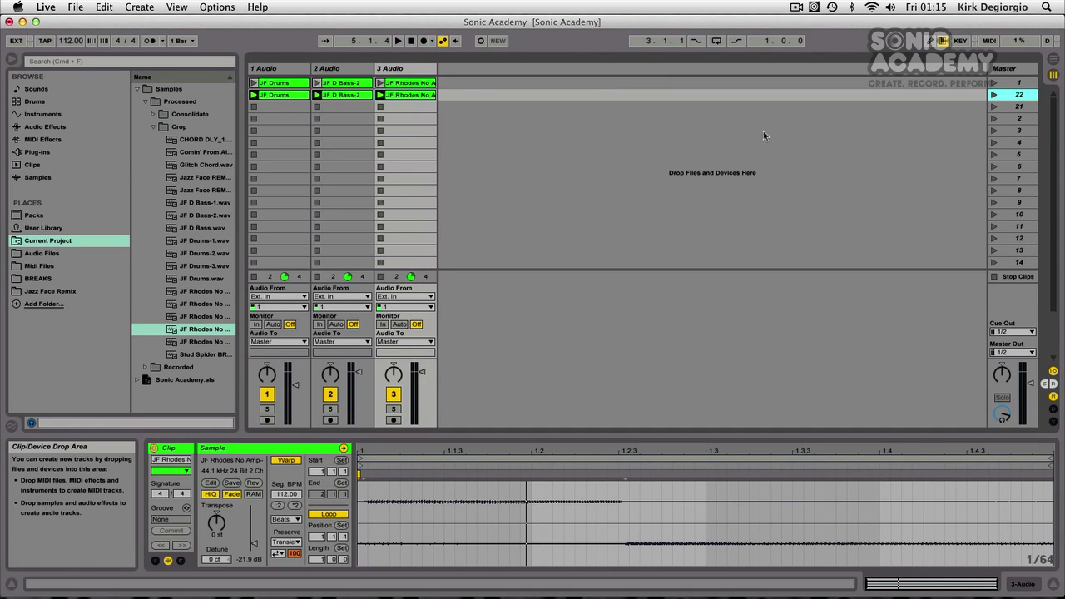